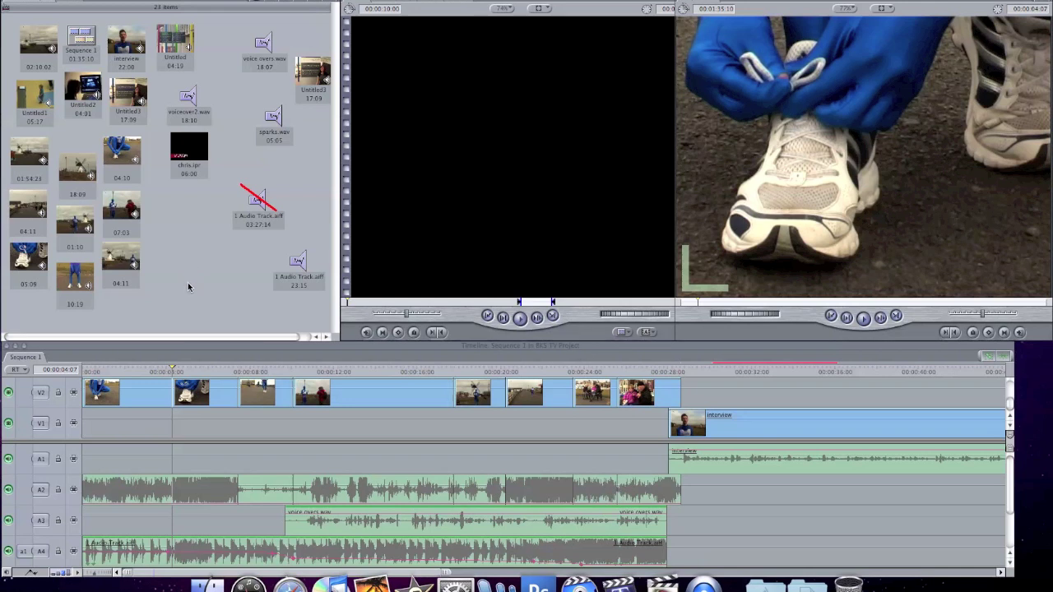
Step: Activate the Sequence 1 timeline and bring up the File > Export submenu
click(35, 359)
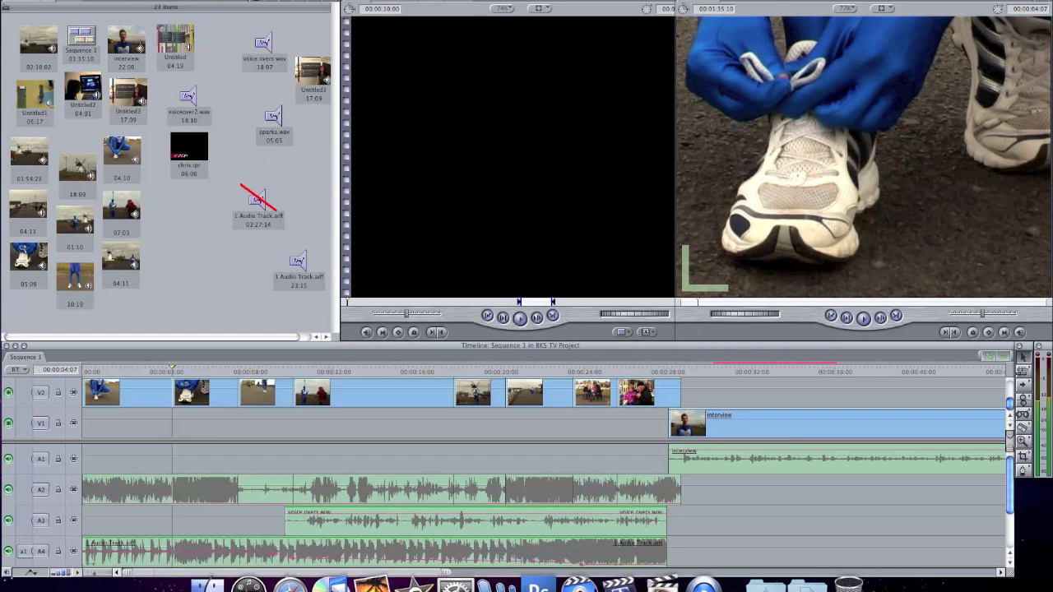
click(131, 0)
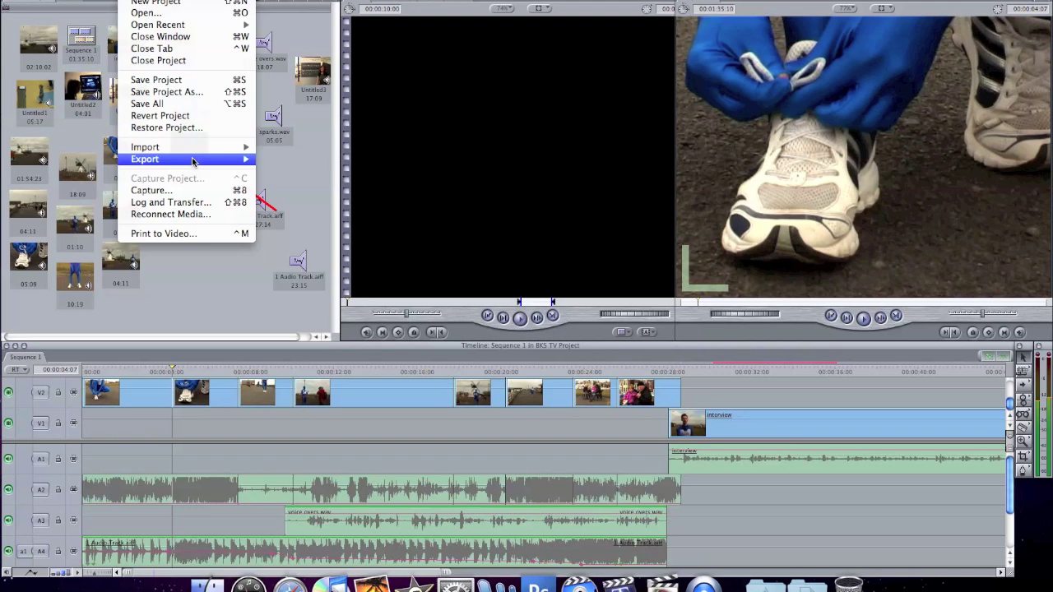
mouse_move(195, 161)
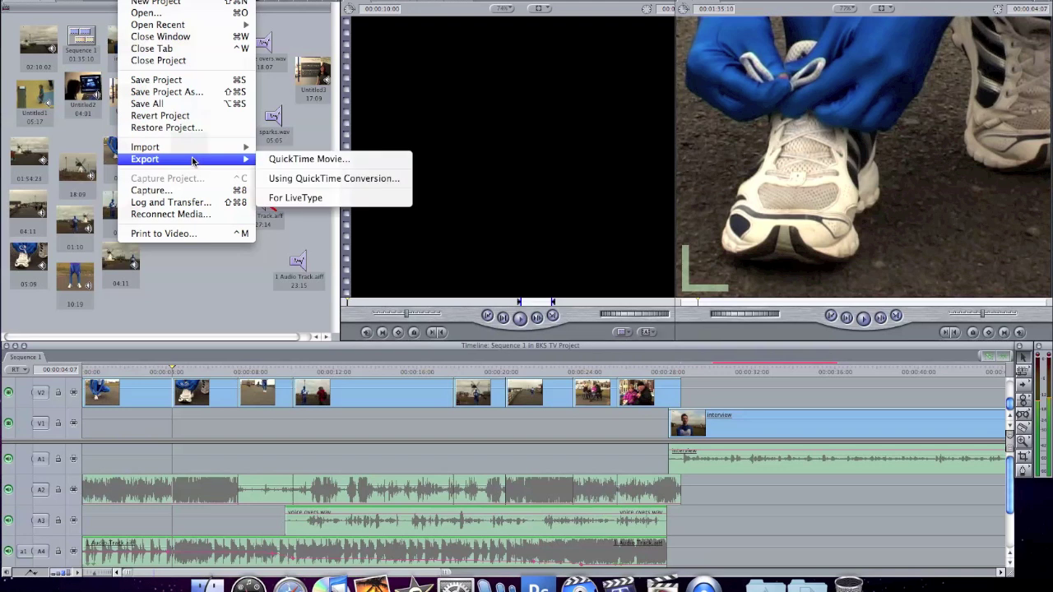
Step: Start a QuickTime Conversion export named 'BKS project' saved to the Desktop
click(319, 179)
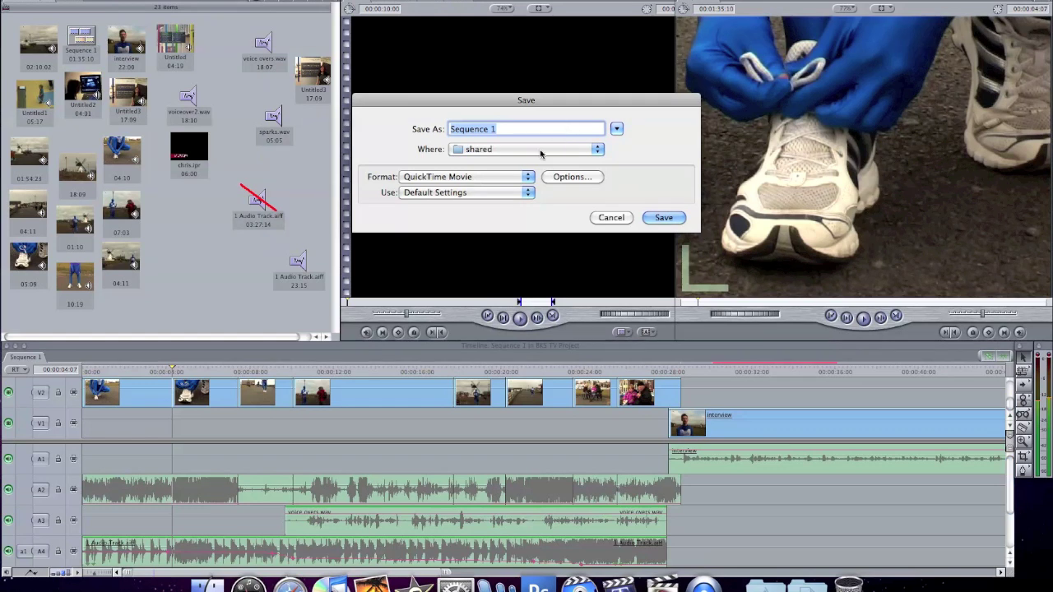
click(520, 149)
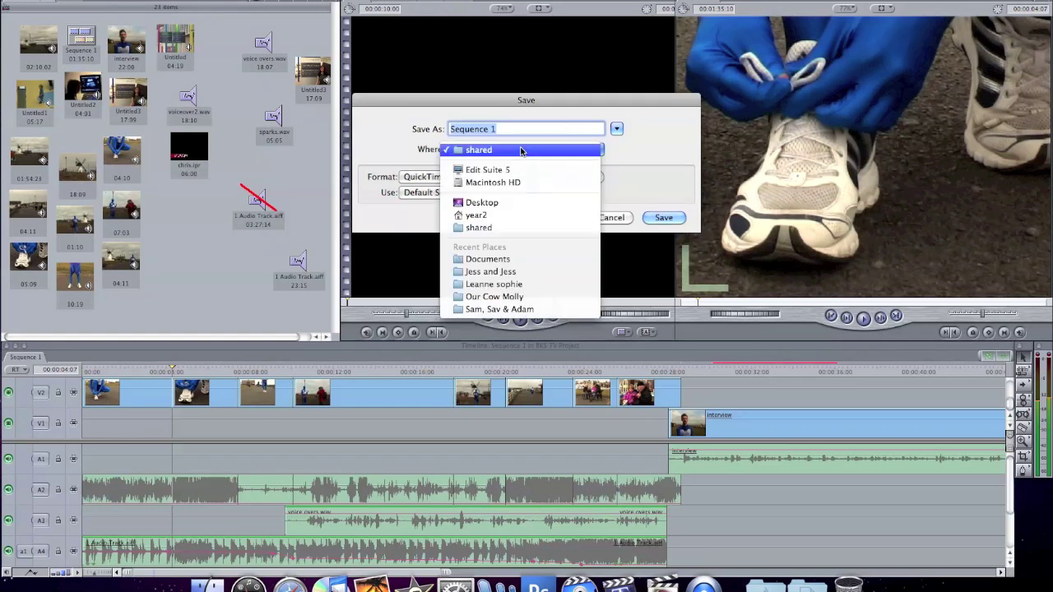
click(491, 204)
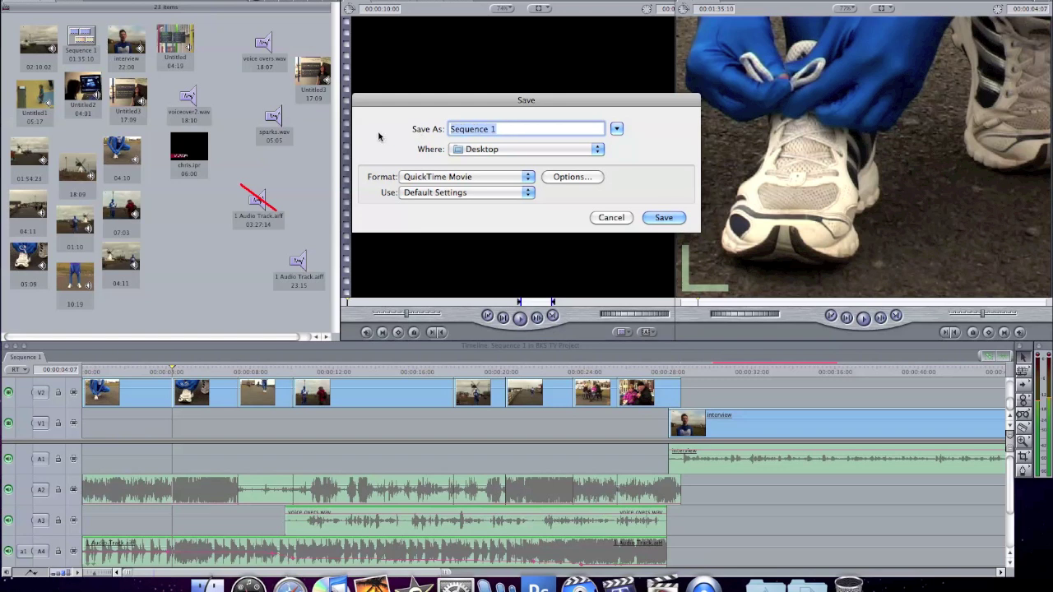
text(BKS projex)
key(BackSpace)
text(ct)
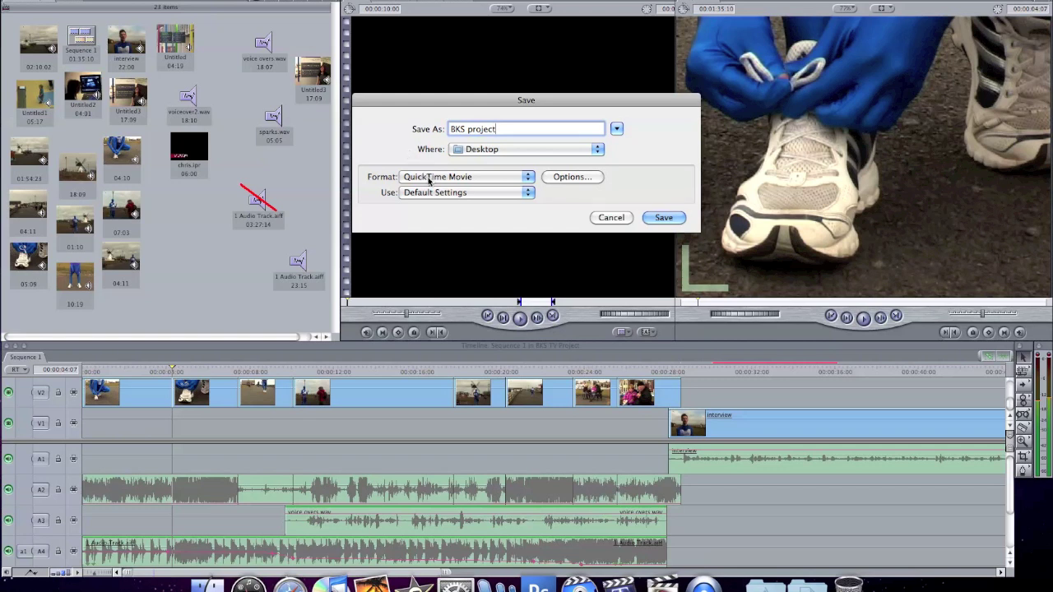
Step: Set the export video to DV - PAL compression, Best quality, Progressive scan and 4:3 aspect
click(559, 177)
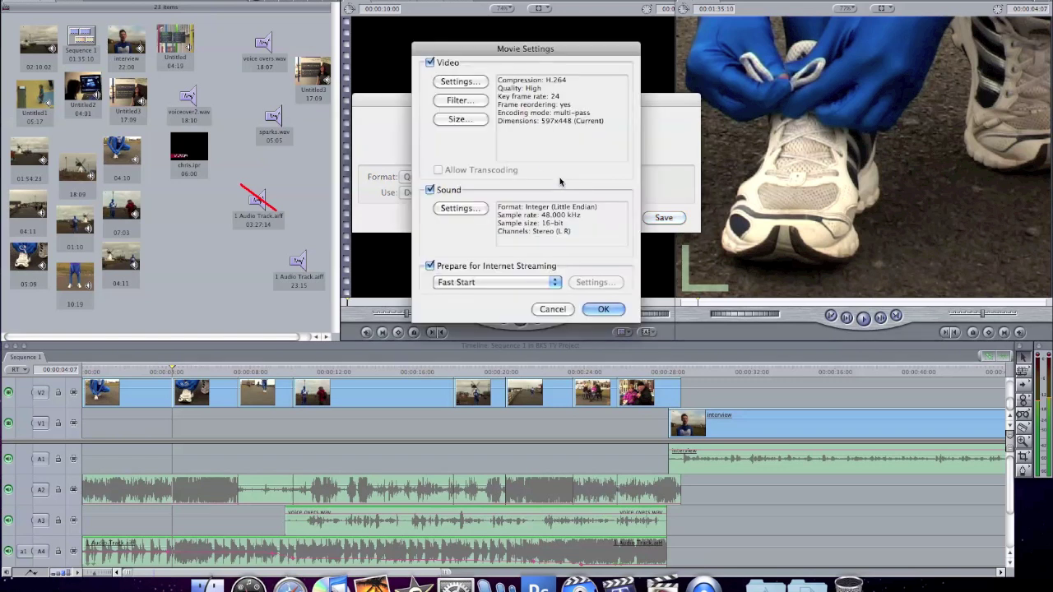
click(472, 83)
click(494, 54)
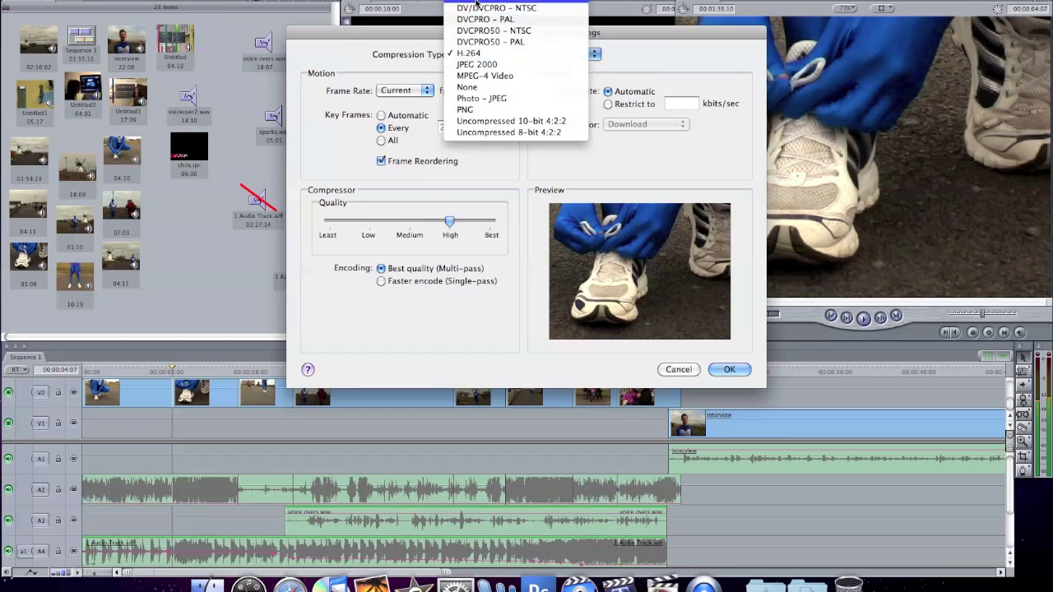
click(475, 4)
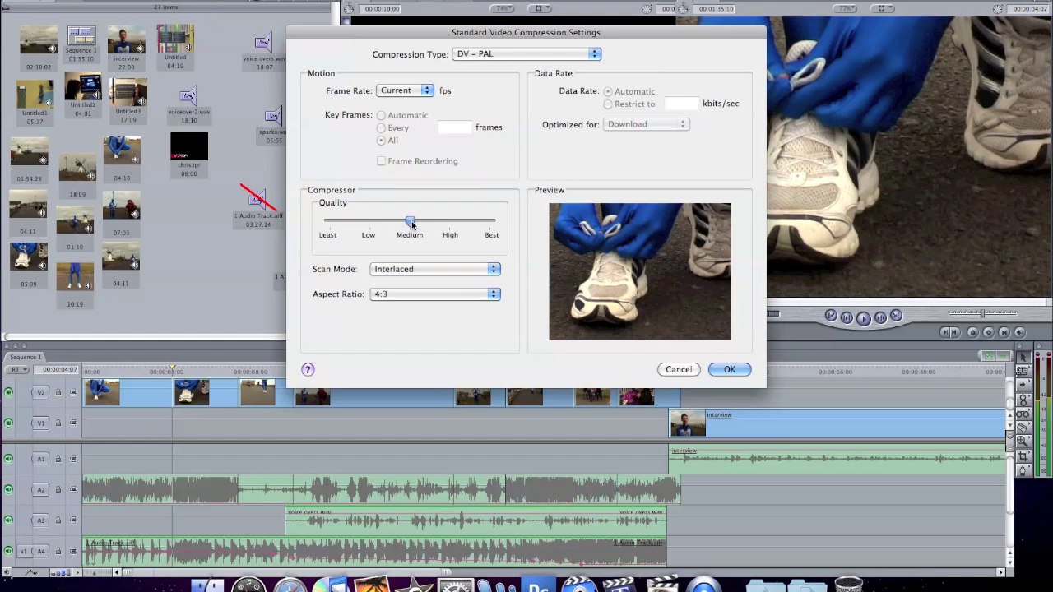
drag(409, 223, 491, 222)
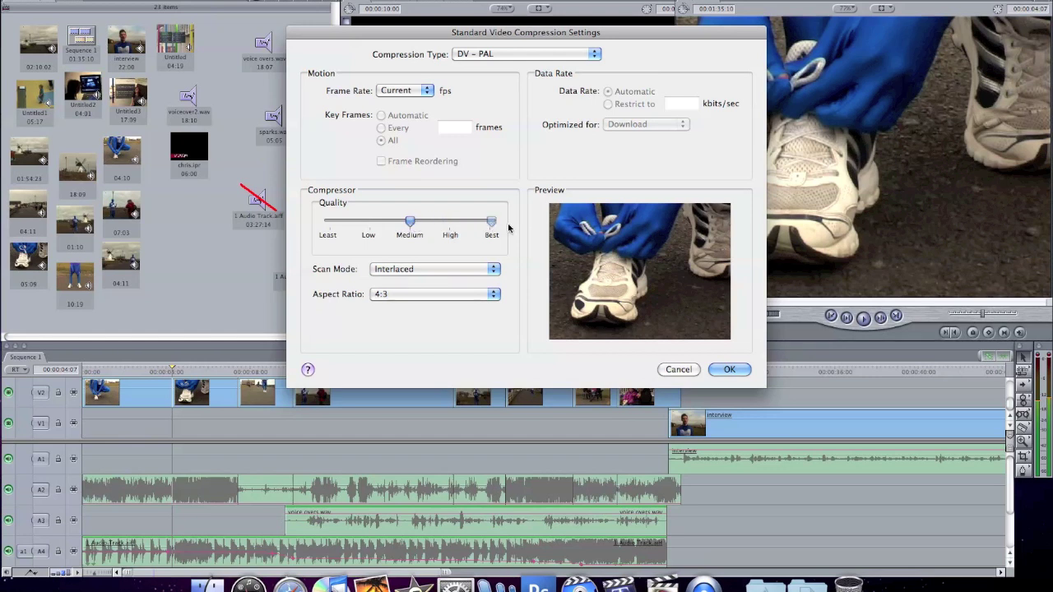
click(390, 274)
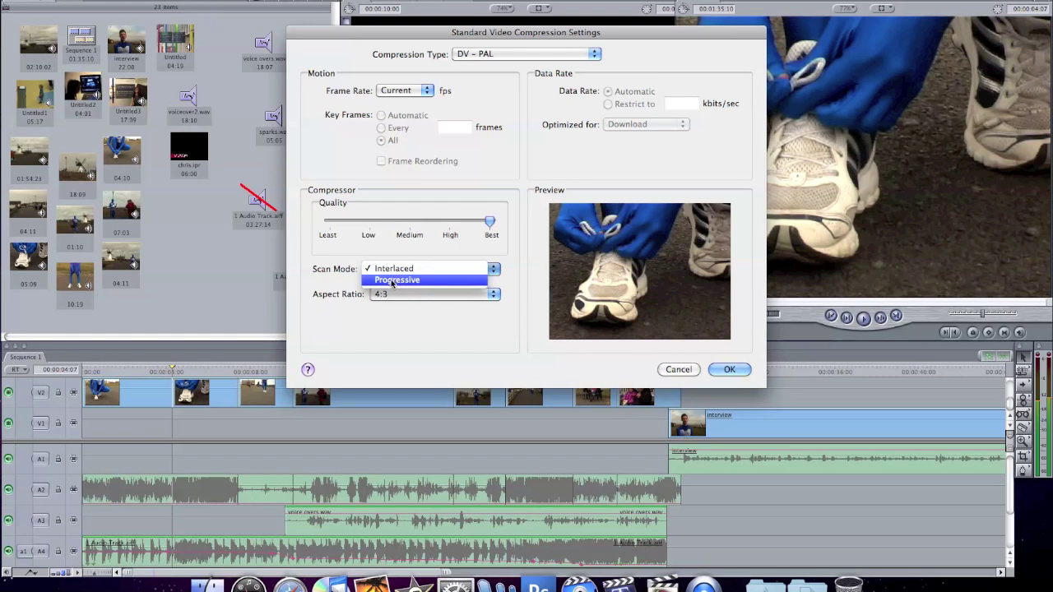
click(393, 280)
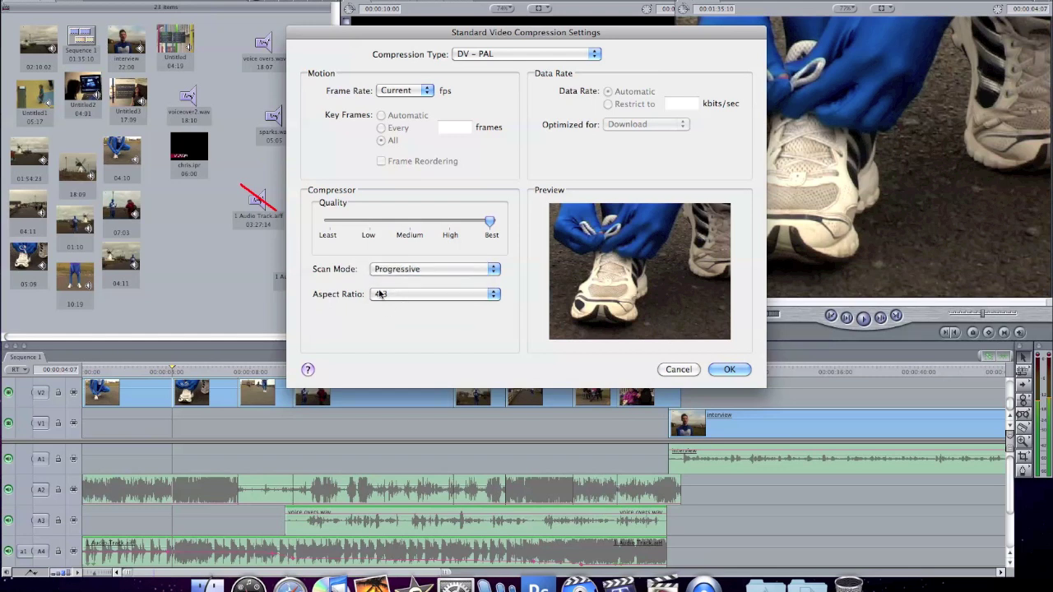
click(409, 296)
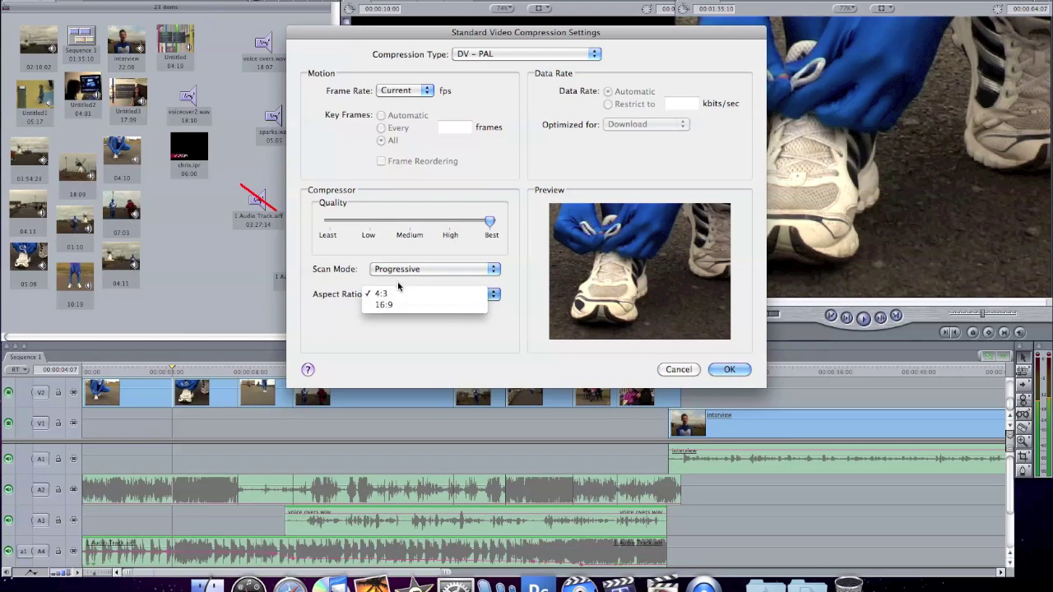
click(391, 293)
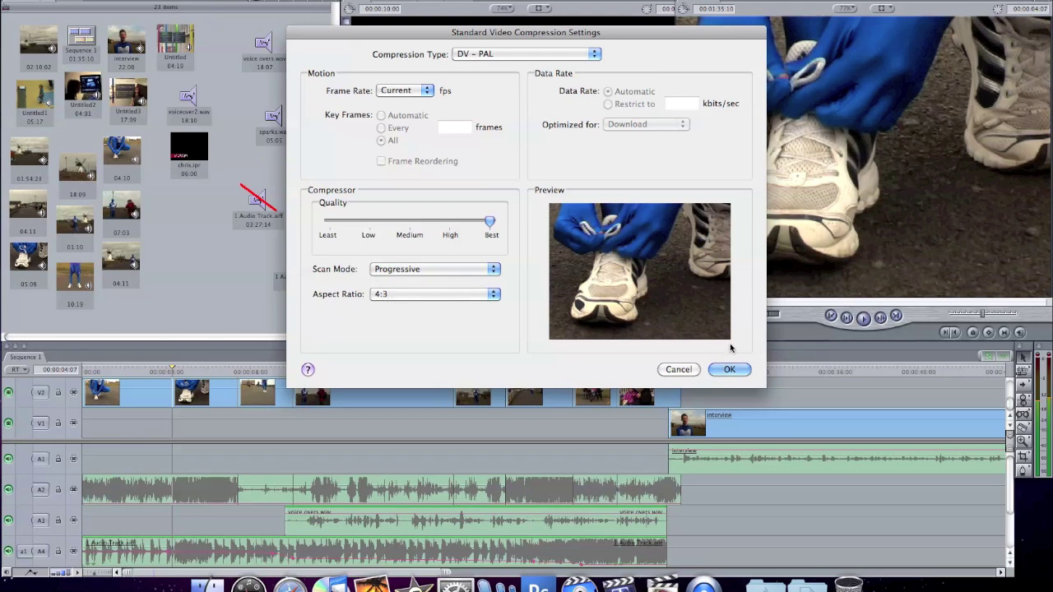
click(731, 371)
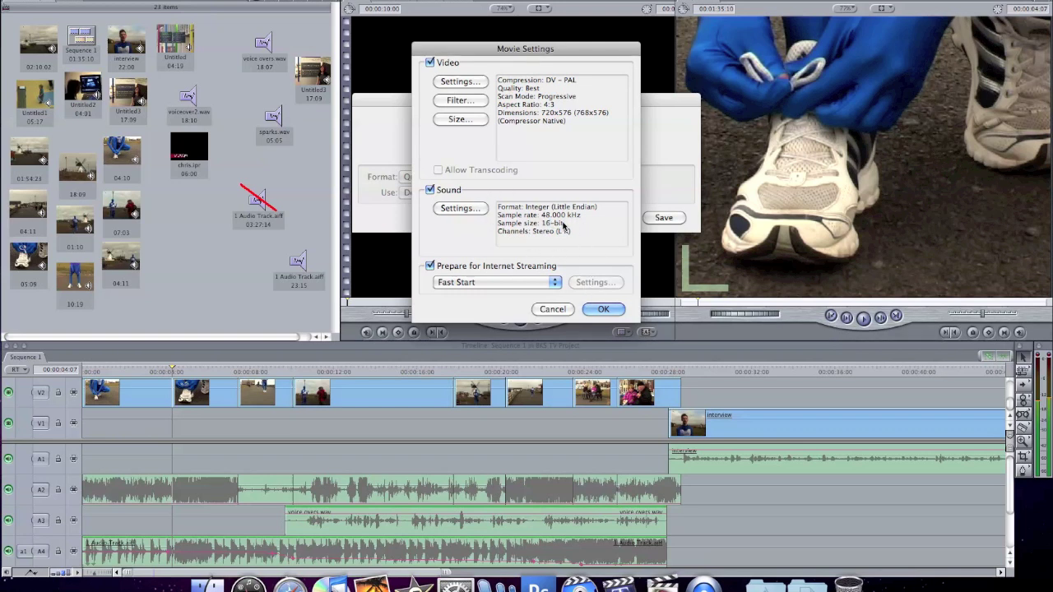
click(607, 310)
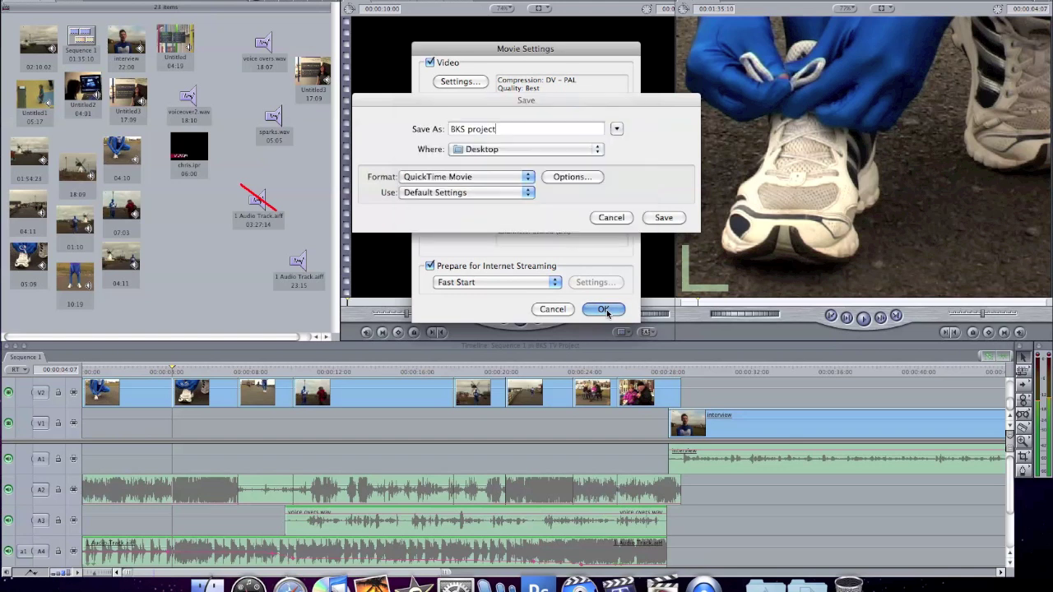
Step: Export the BKS project movie to the Desktop, then quit Final Cut Express without saving
click(659, 217)
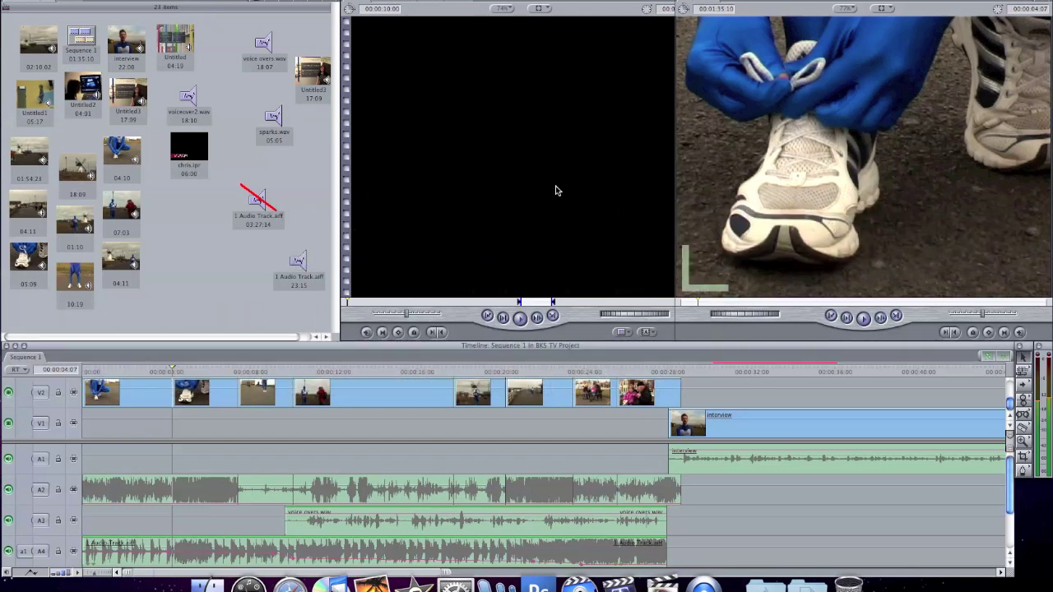
key(super+4)
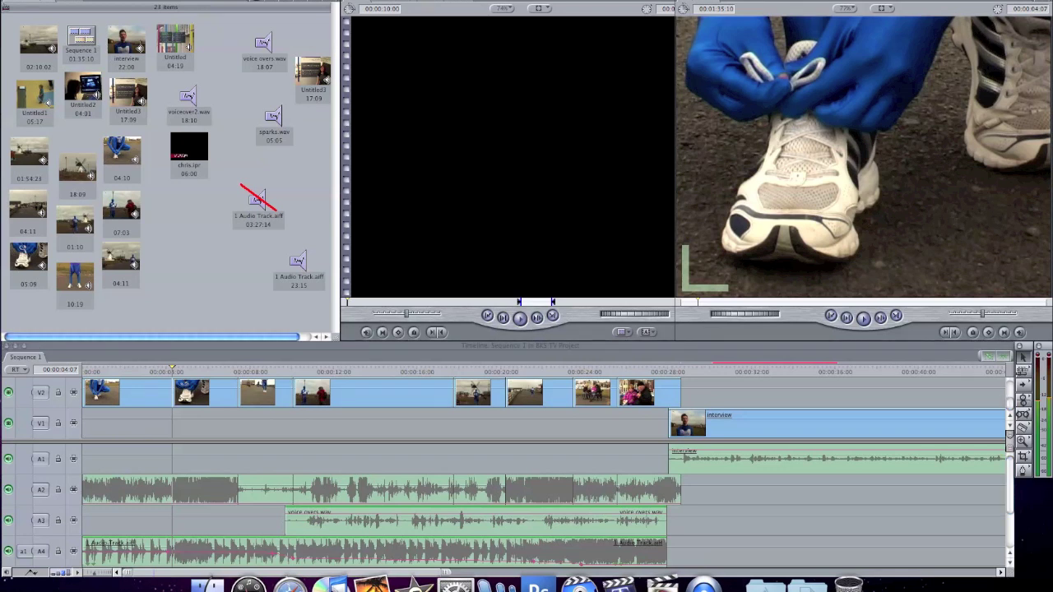
click(135, 0)
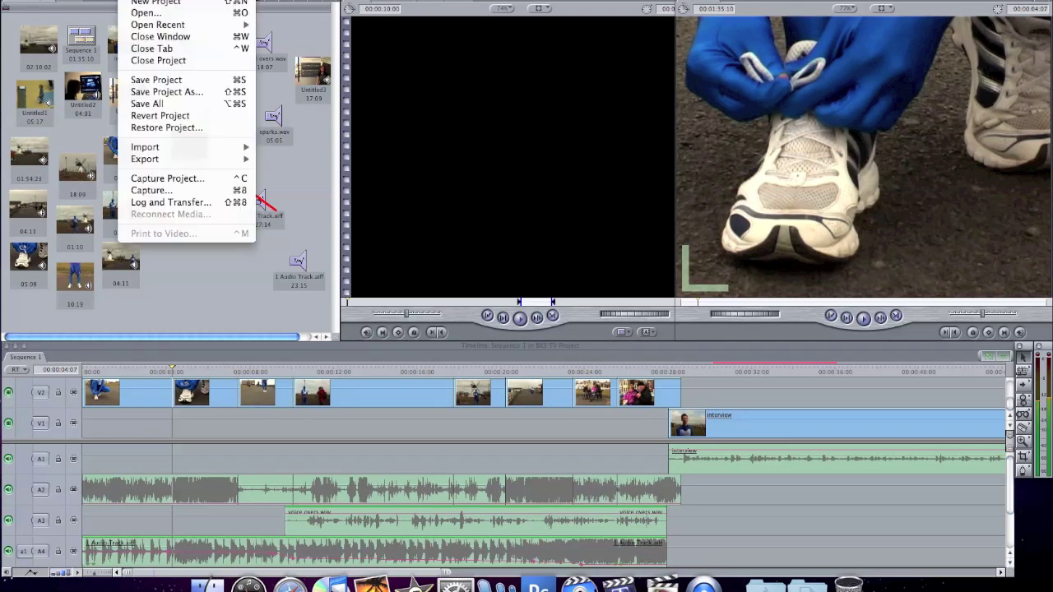
click(90, 140)
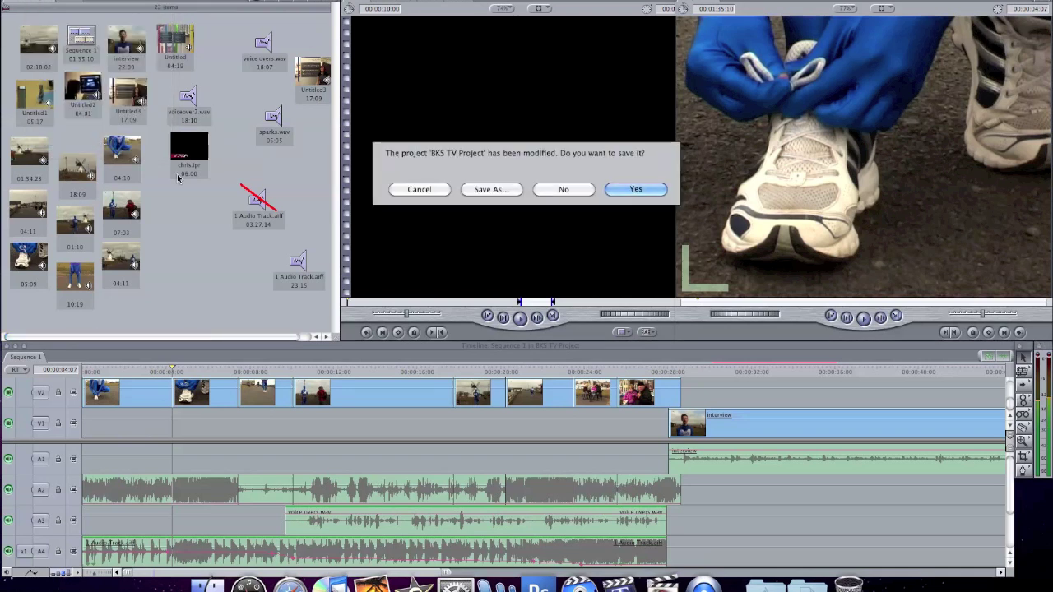
click(580, 191)
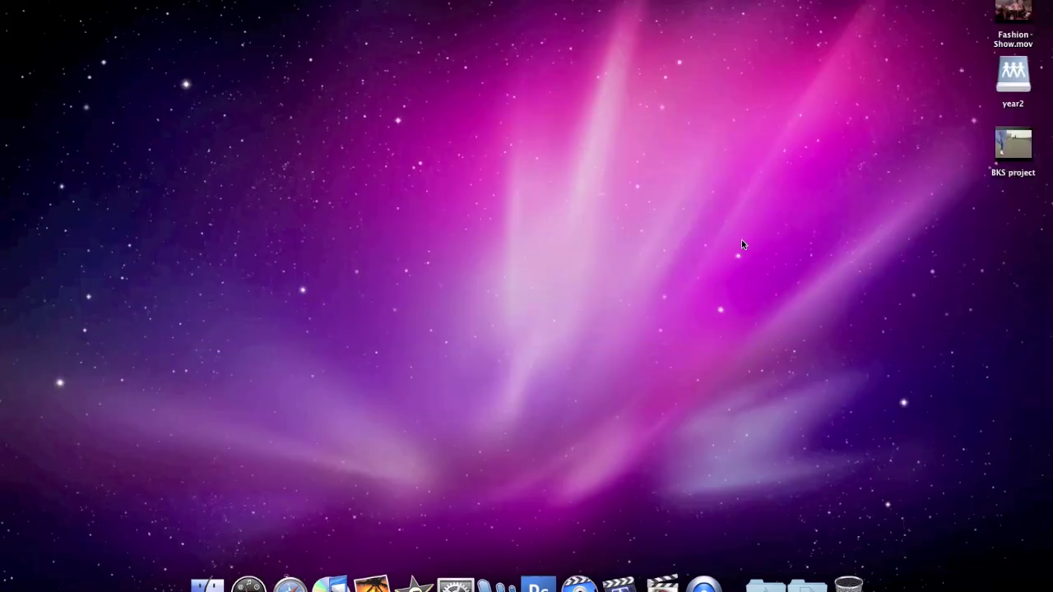
Step: Launch iDVD from a Spotlight search for 'idvd'
click(1022, 158)
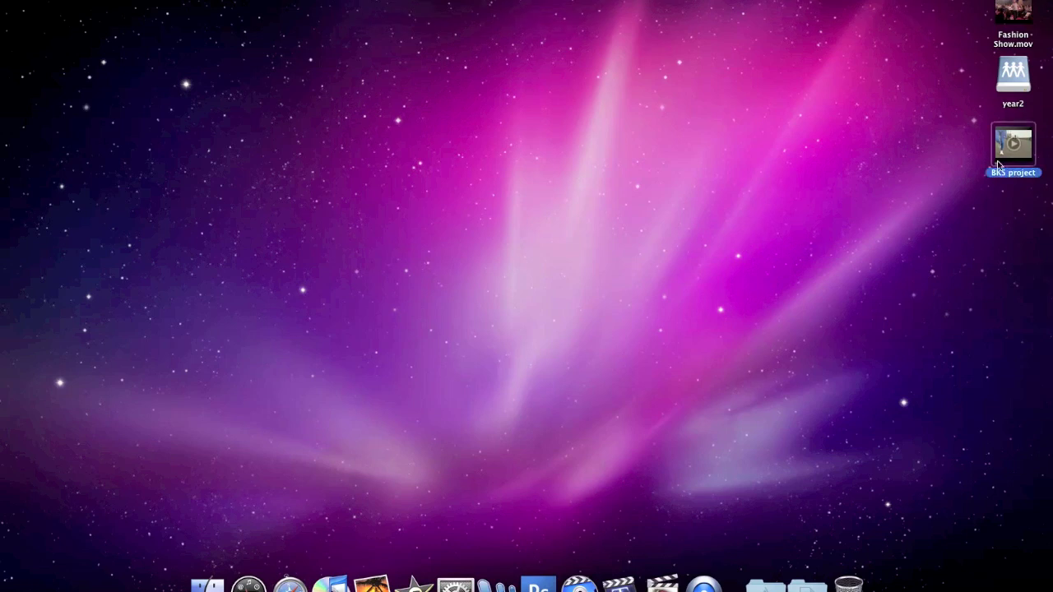
click(1002, 219)
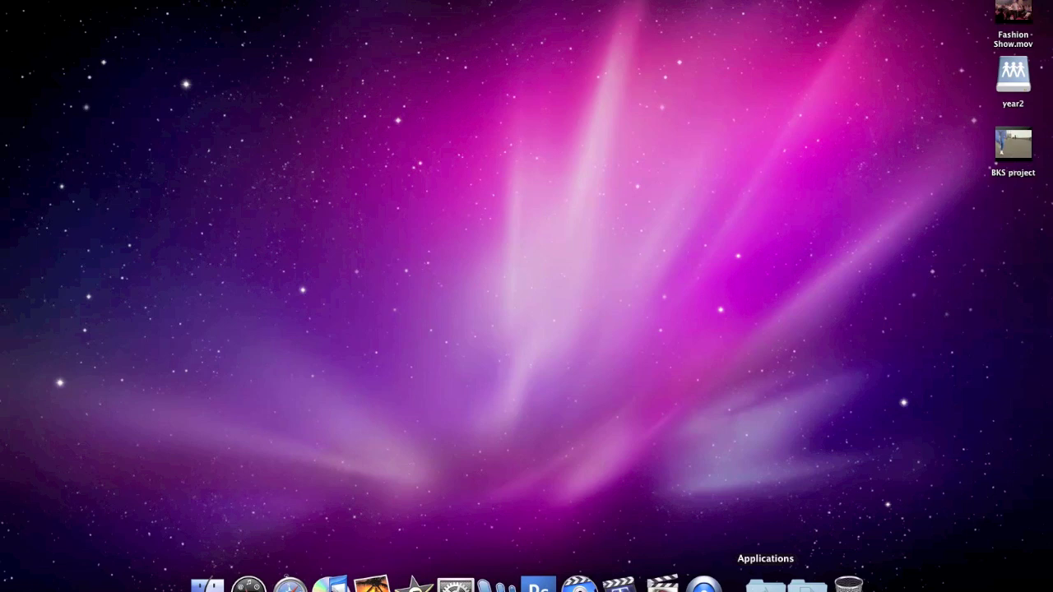
click(765, 584)
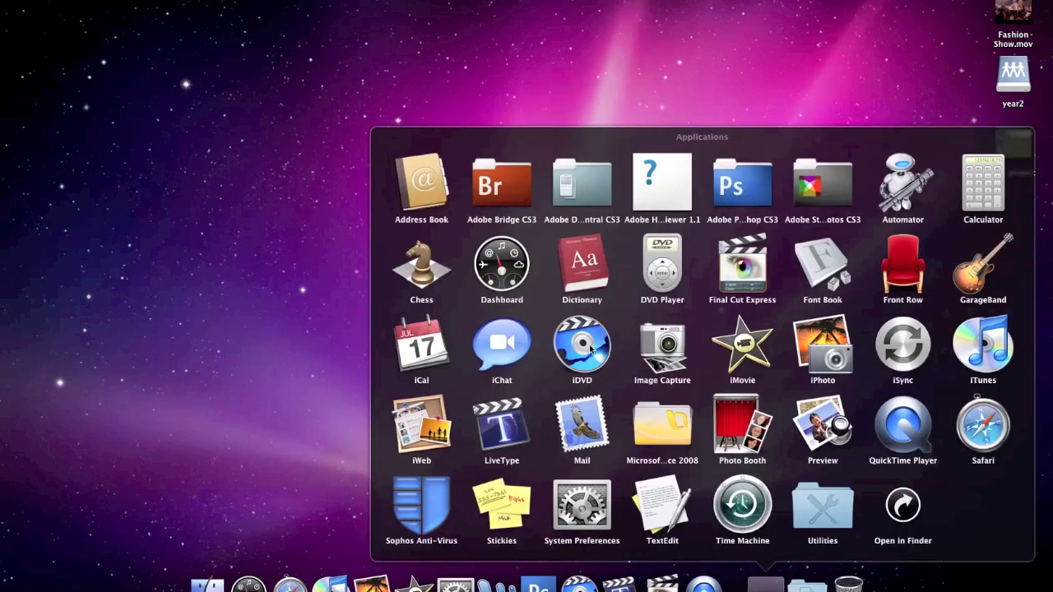
click(697, 114)
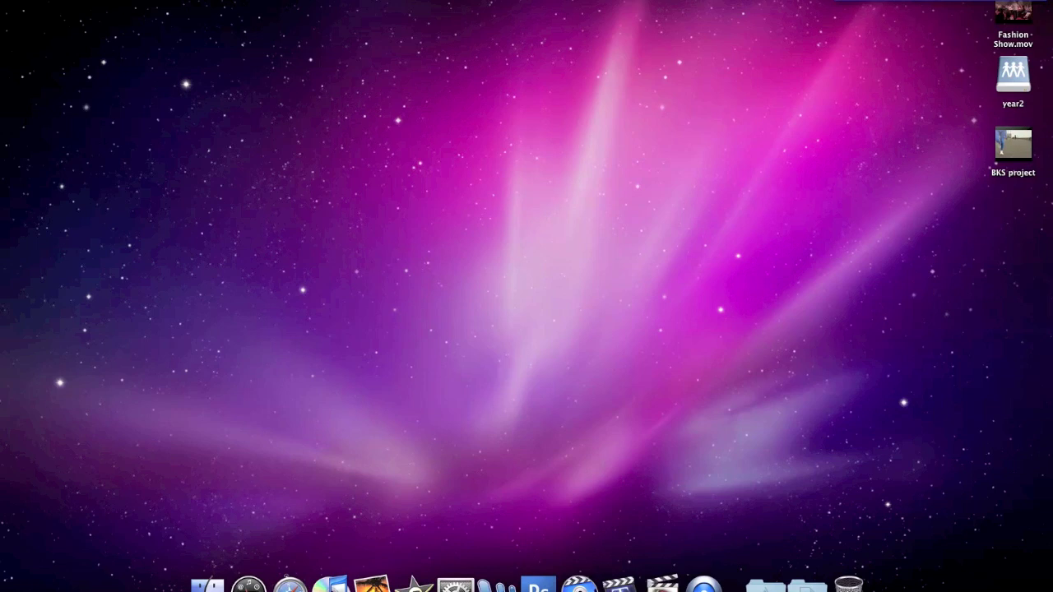
text(i)
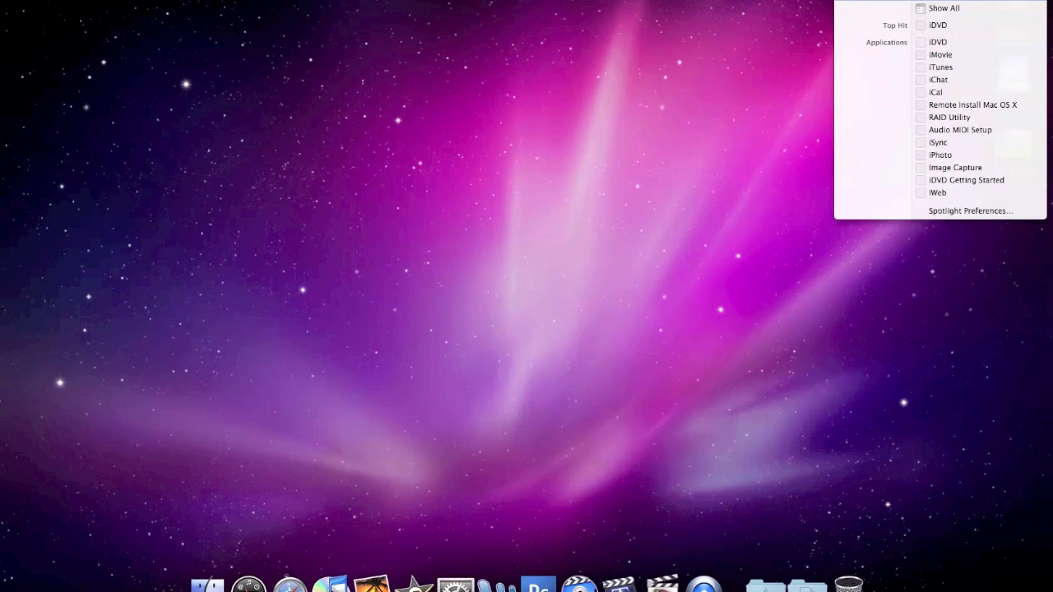
text(dvd)
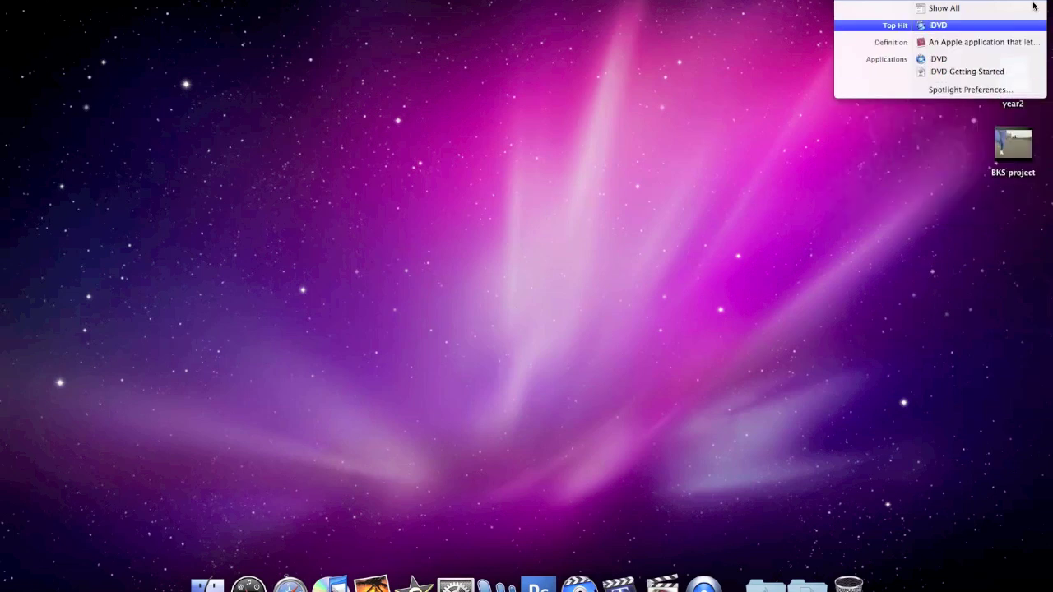
click(966, 28)
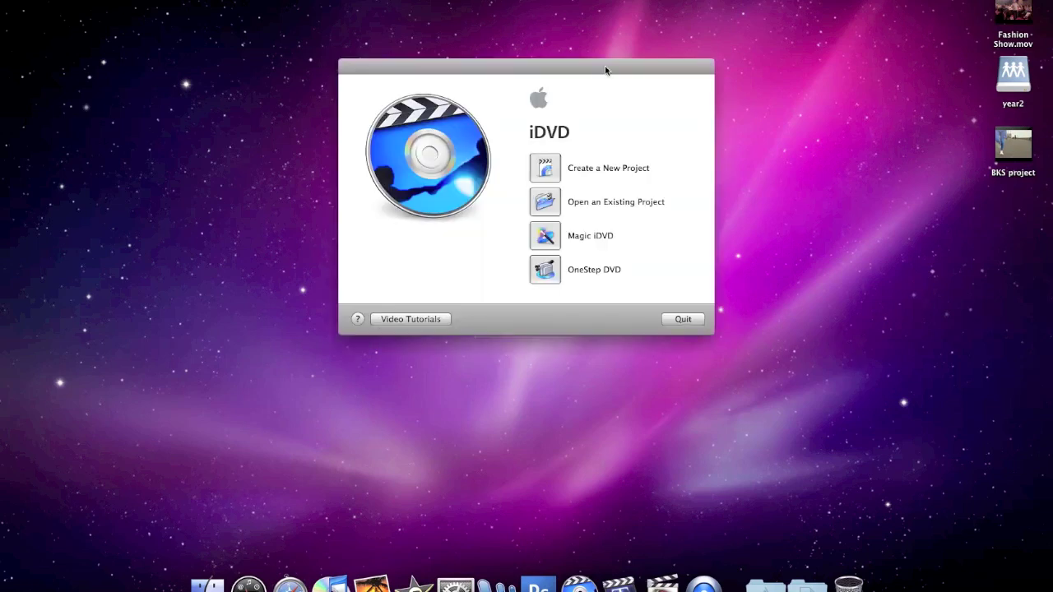
Step: Create a Standard 4:3 iDVD project named 'bks project' in Documents
drag(605, 66, 524, 87)
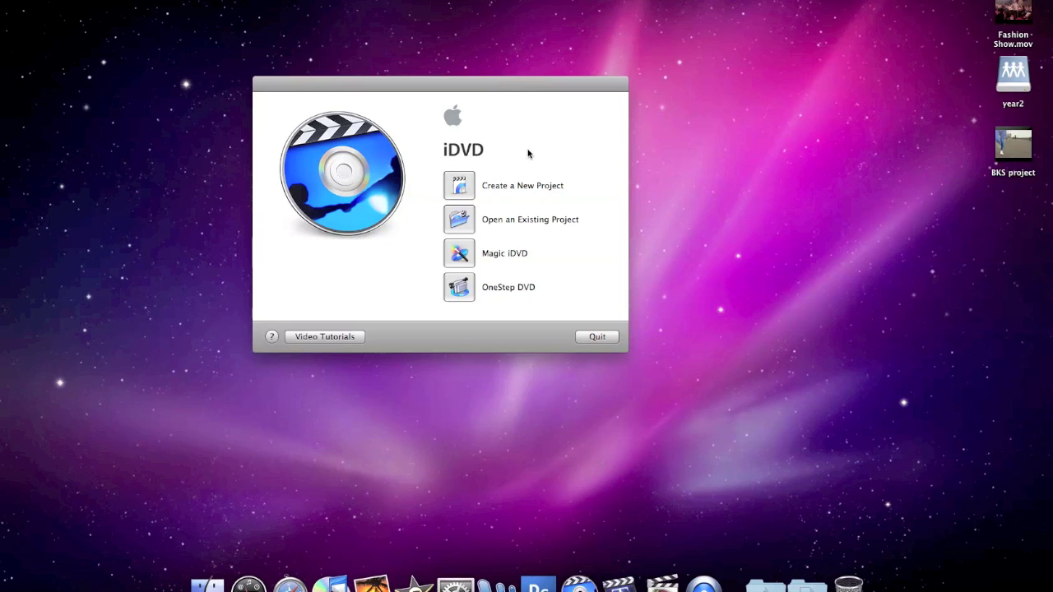
click(459, 186)
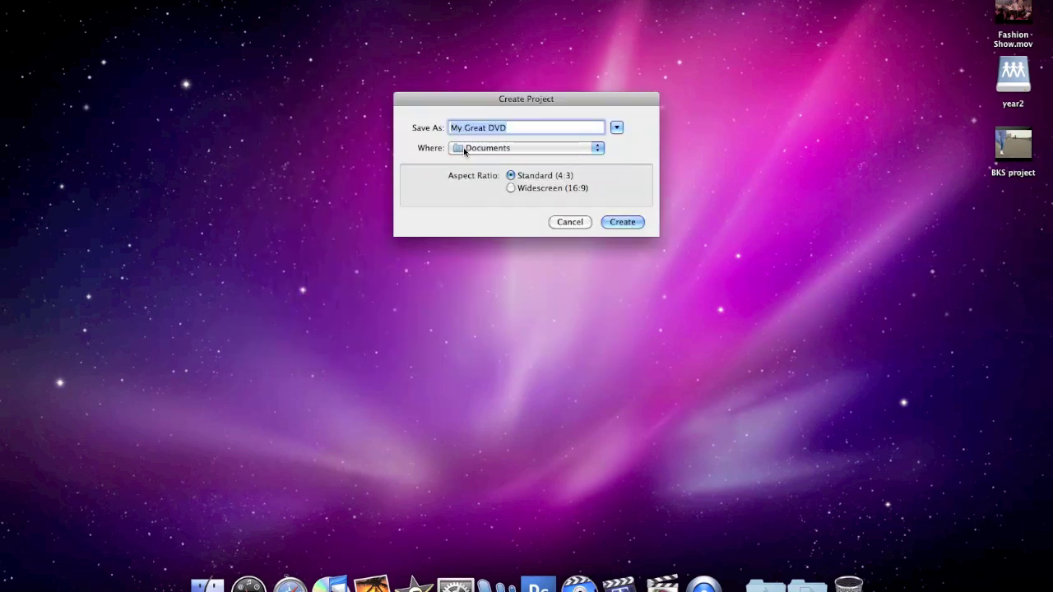
click(527, 149)
click(529, 149)
text(bks)
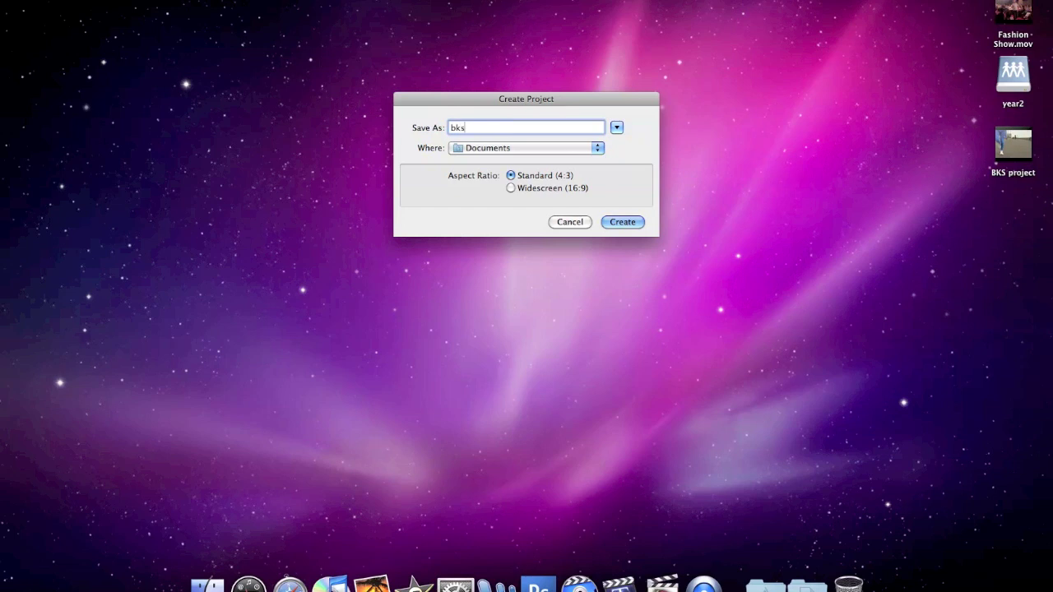
text( project)
click(622, 224)
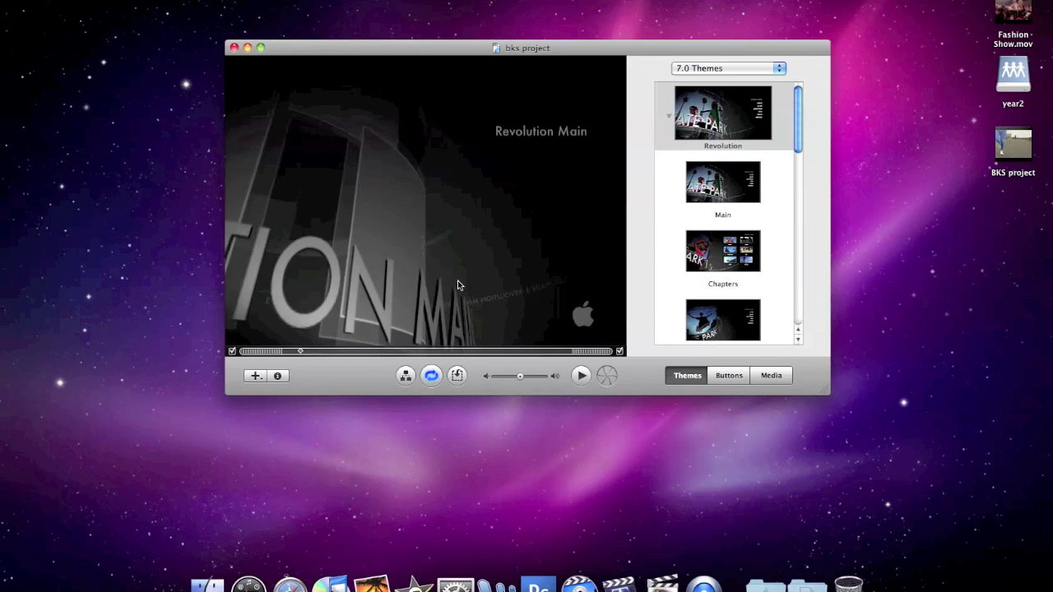
Step: Turn off the menu's Motion animation and show the DVD Map
click(433, 377)
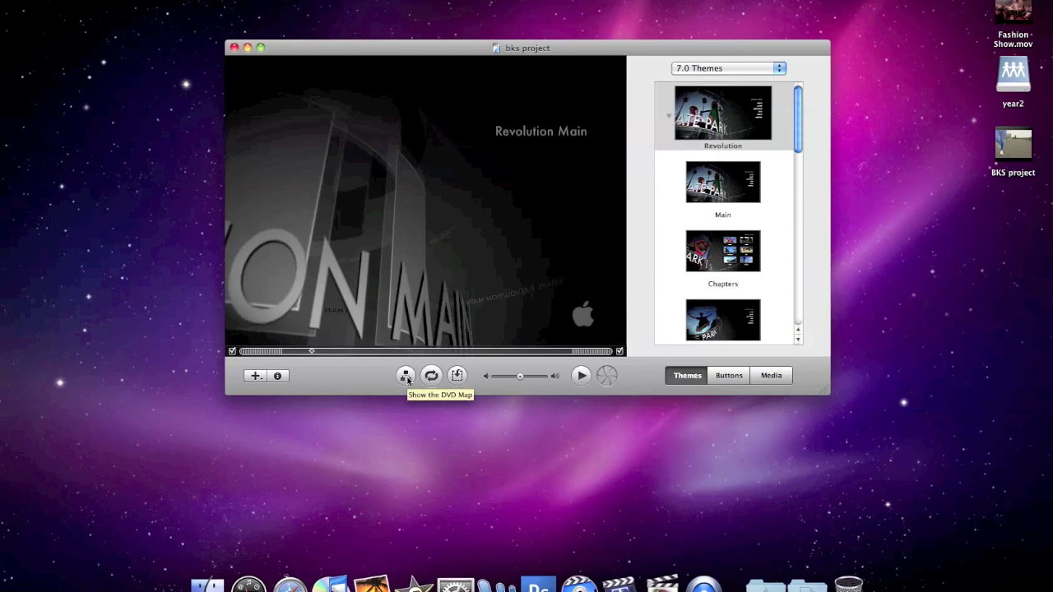
click(407, 377)
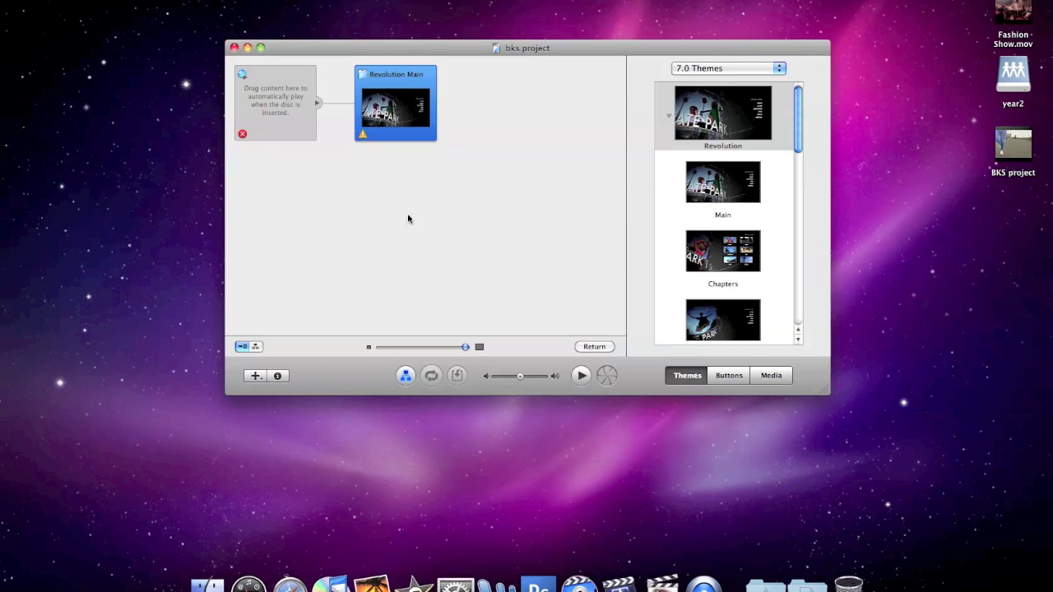
Step: Place the BKS project movie in the autoplay slot and enable Loop Movie
click(284, 106)
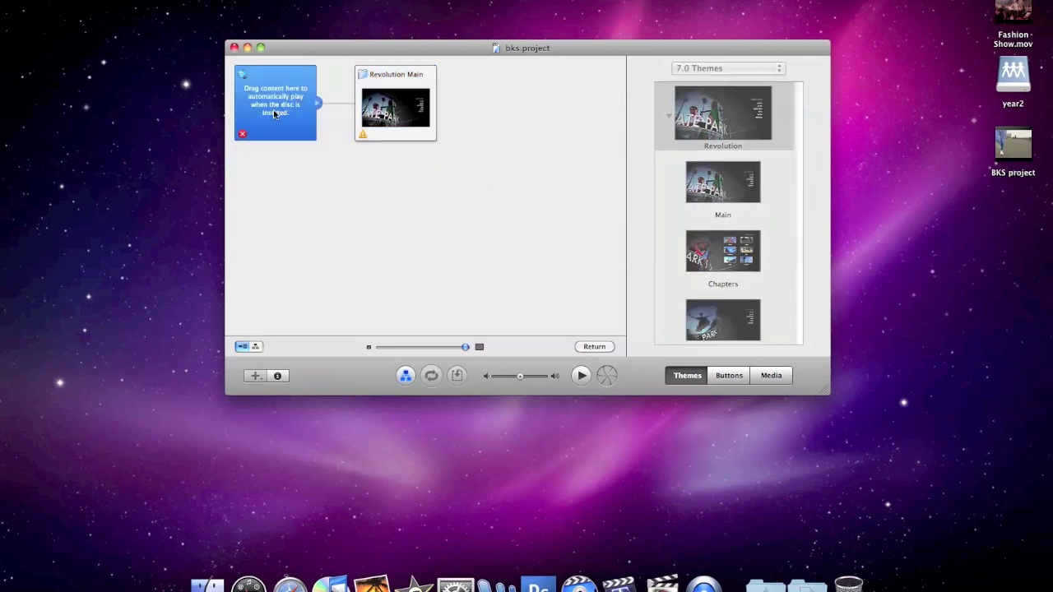
drag(1008, 152, 271, 115)
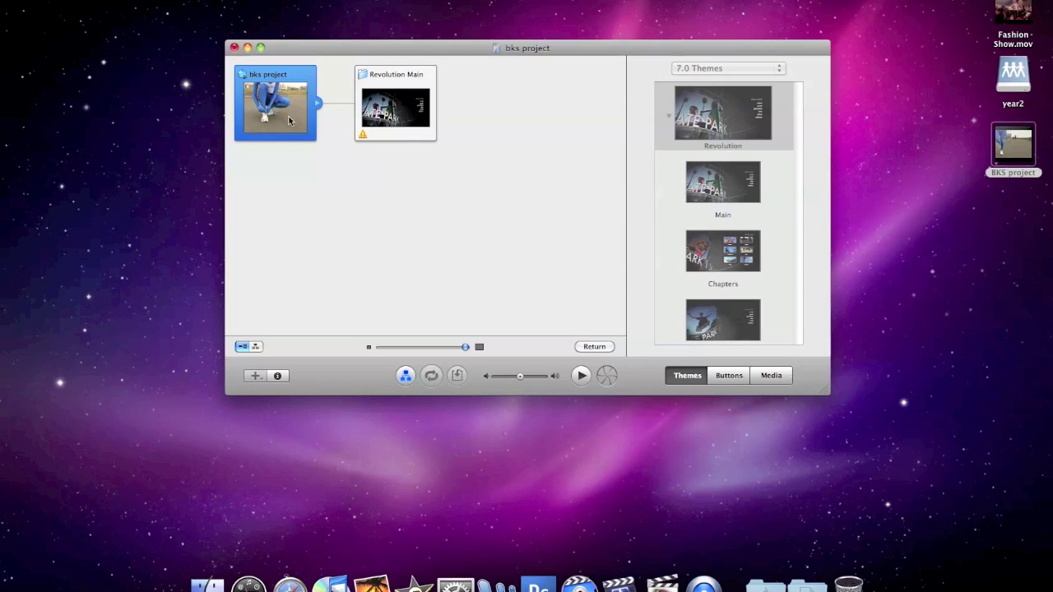
click(277, 376)
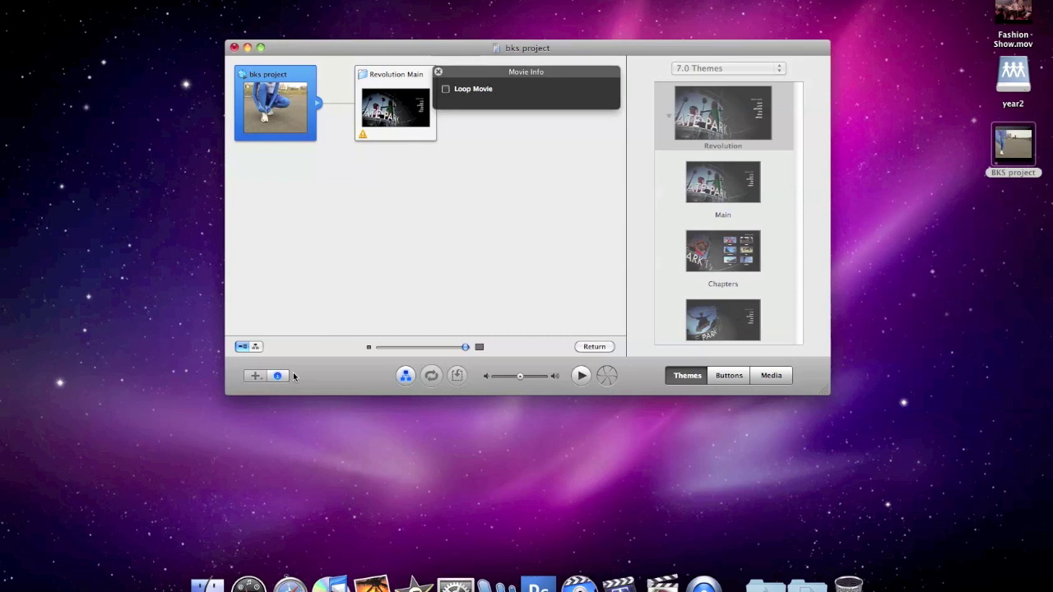
click(445, 88)
click(438, 73)
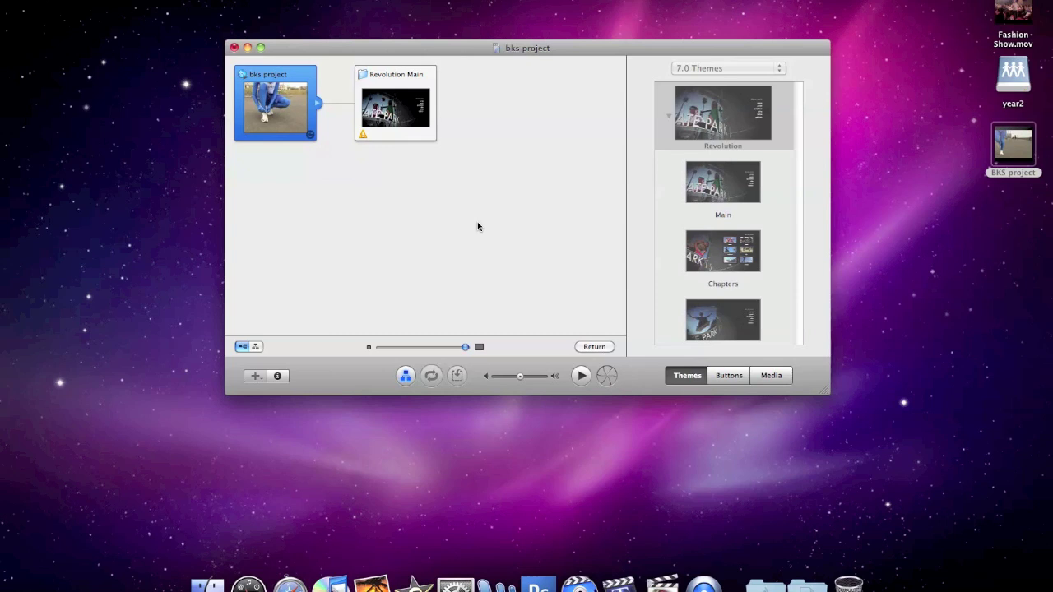
Step: Dismiss the blank DVD prompt and start burning the project in iDVD
drag(606, 51, 547, 38)
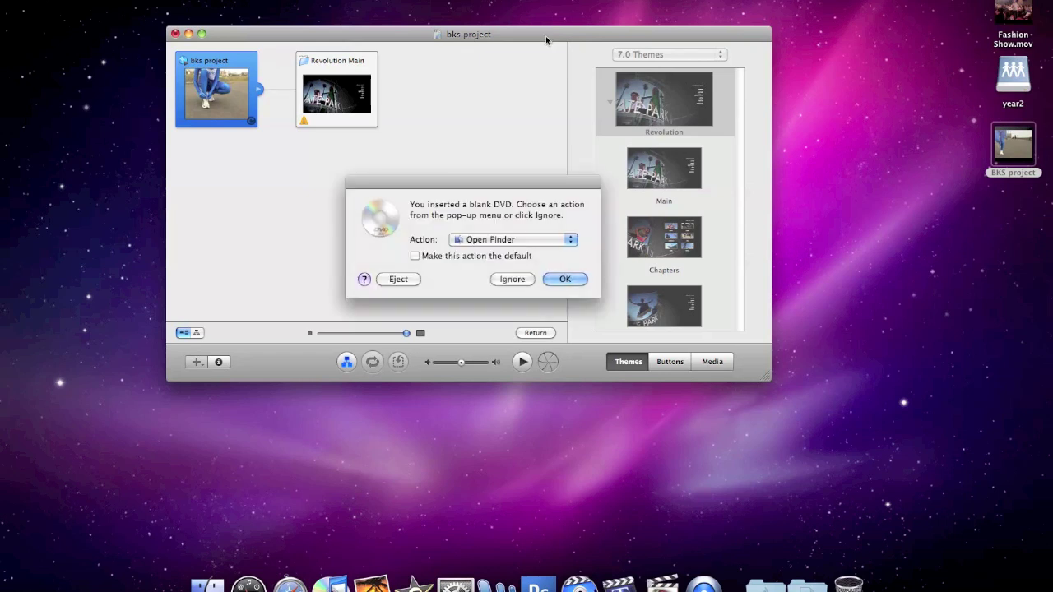
click(566, 280)
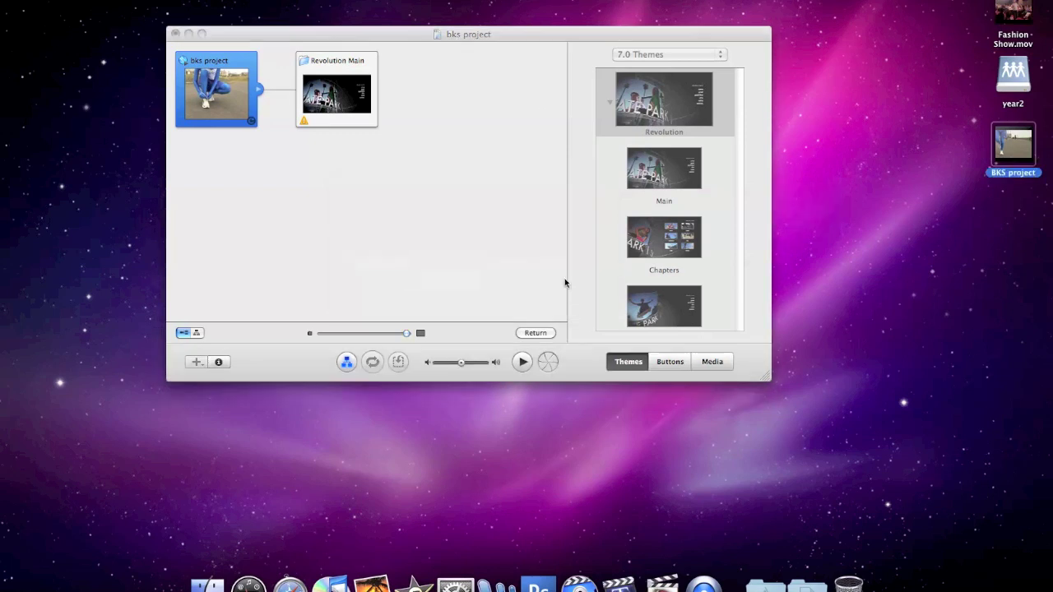
click(553, 284)
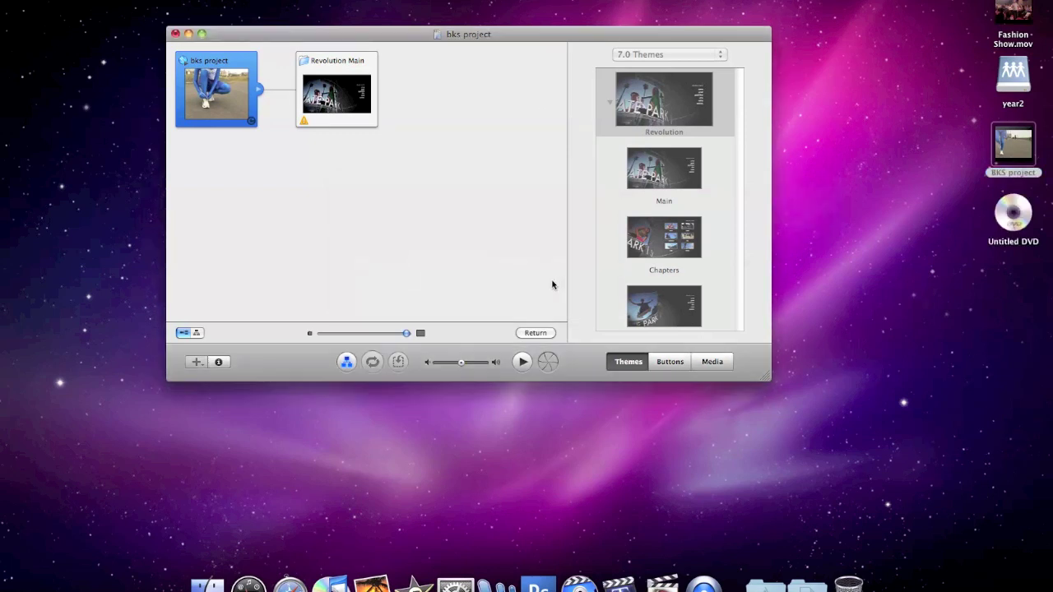
click(549, 362)
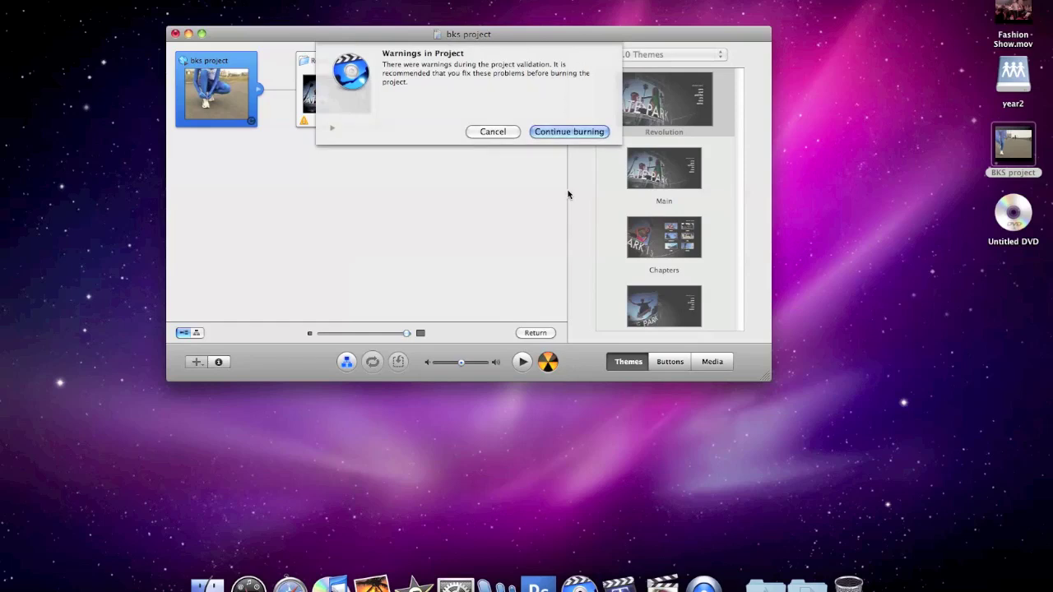
Step: Continue burning past the warnings, then close the bks project without saving
click(561, 135)
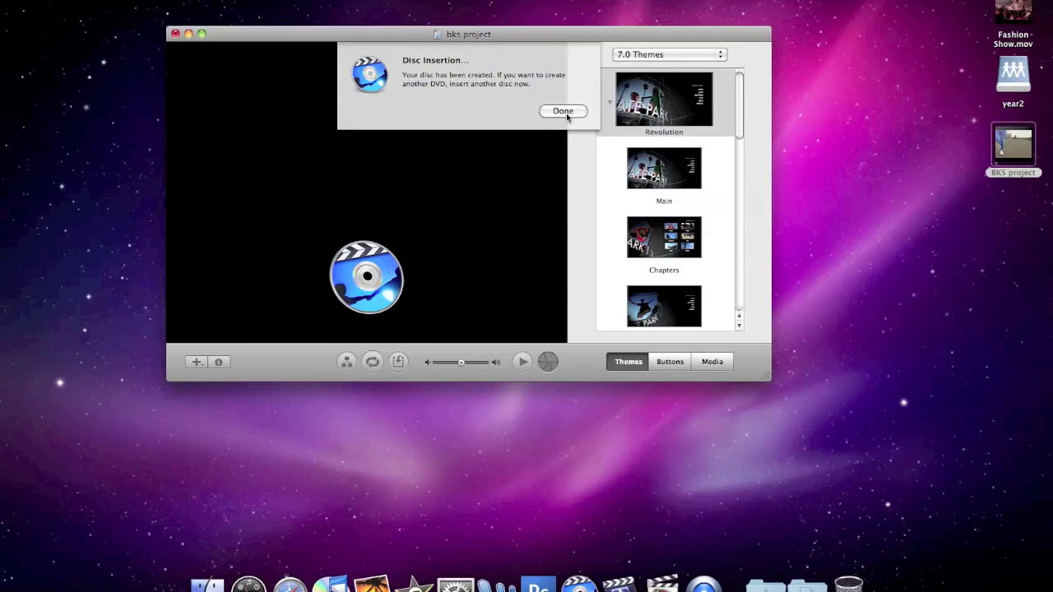
click(565, 111)
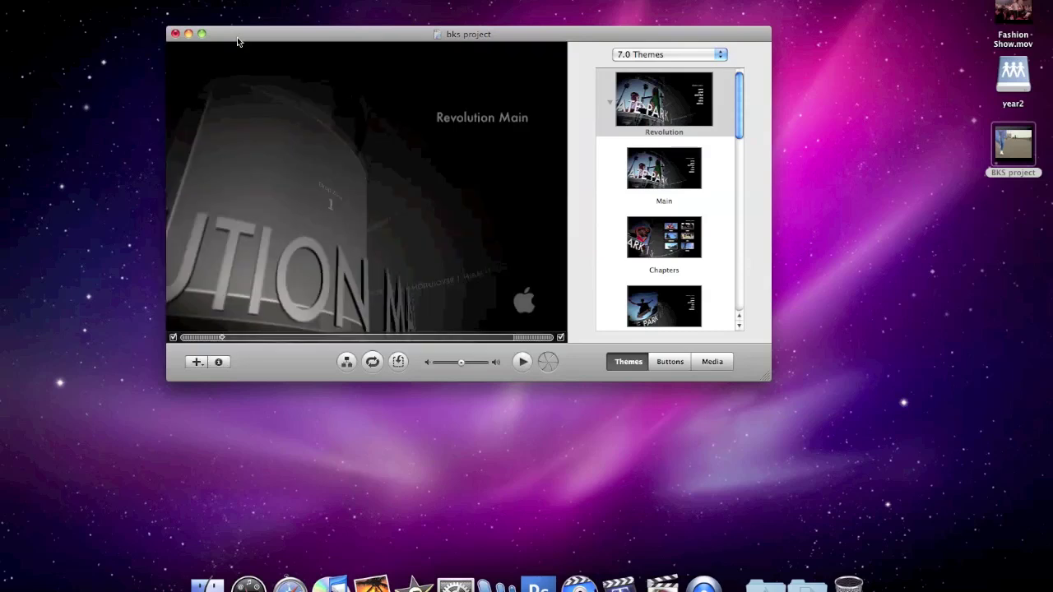
key(super+w)
click(434, 106)
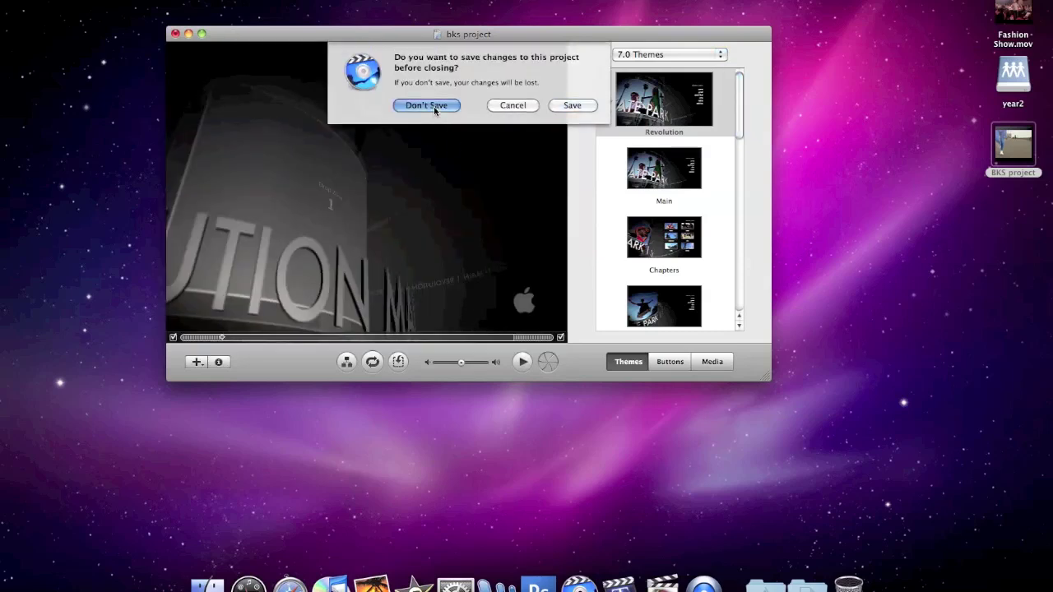